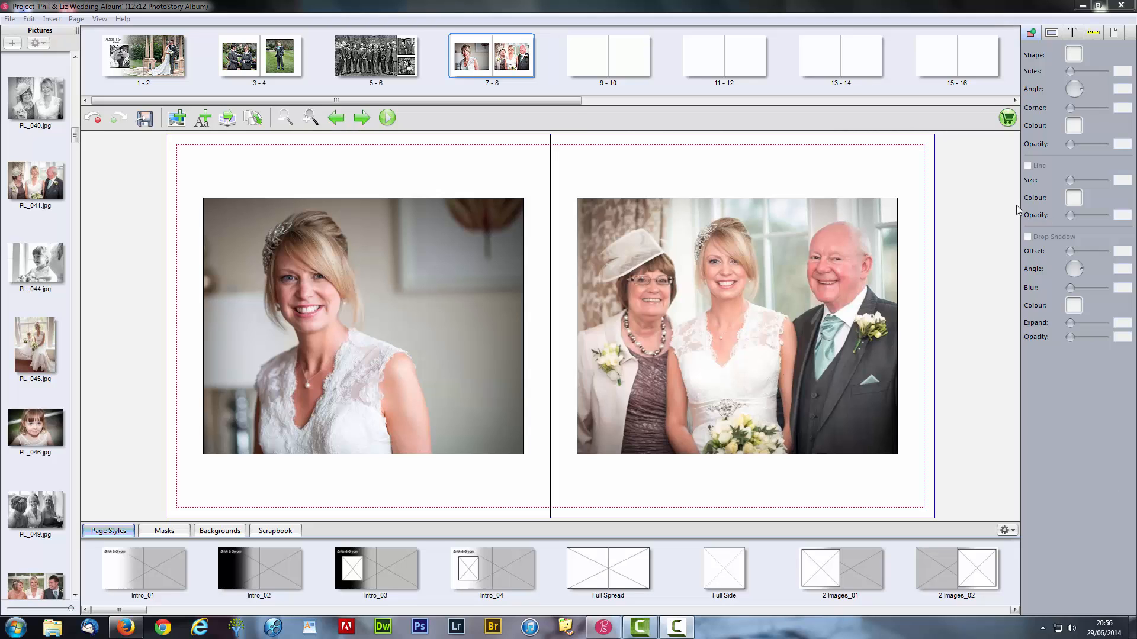
- On spread 9 - 10, add an empty picture box about 8.15 by 10.63 inches near the upper-left corner of the first page
left_click(617, 64)
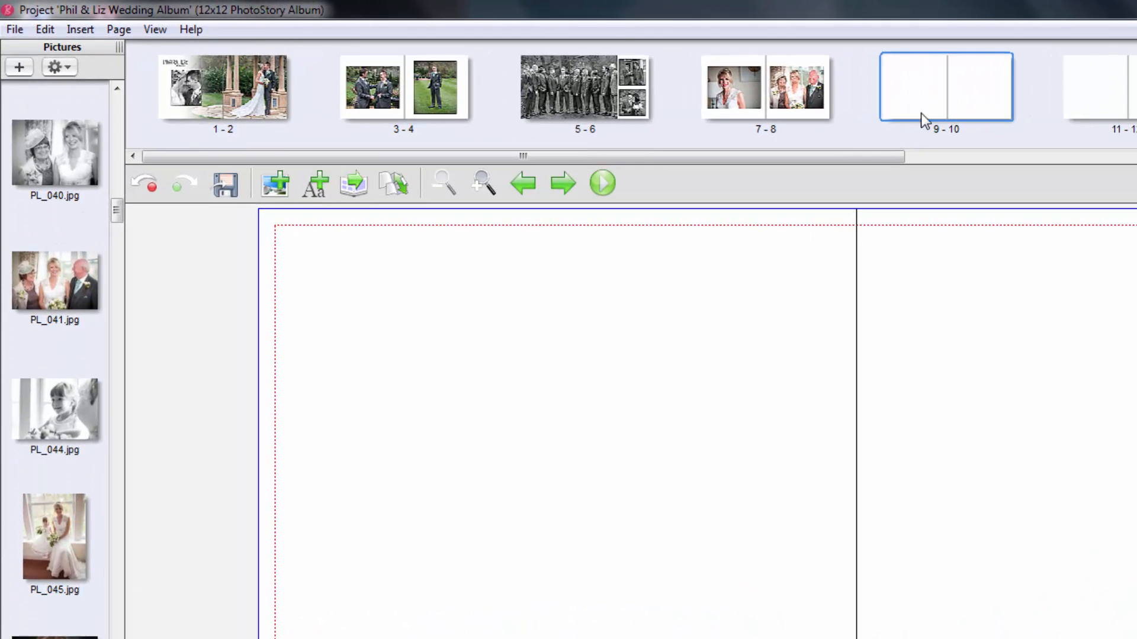
left_click(280, 187)
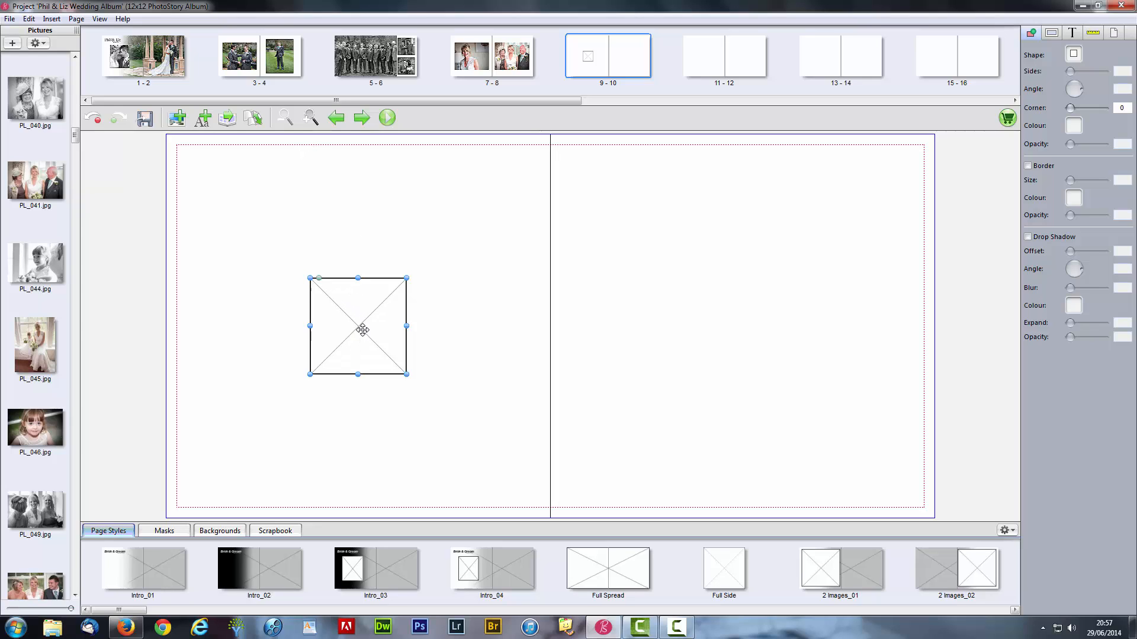
left_click_drag(363, 328, 339, 244)
left_click_drag(389, 290, 497, 476)
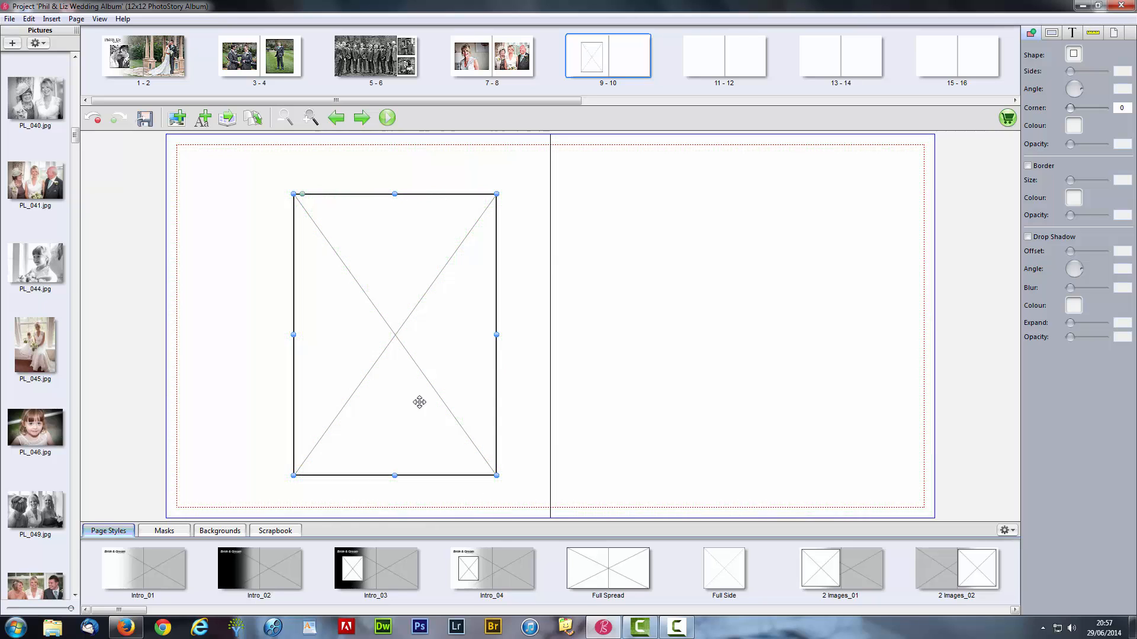
left_click_drag(376, 310, 281, 276)
left_click_drag(330, 315, 294, 279)
left_click_drag(367, 416, 423, 477)
left_click_drag(284, 261, 313, 291)
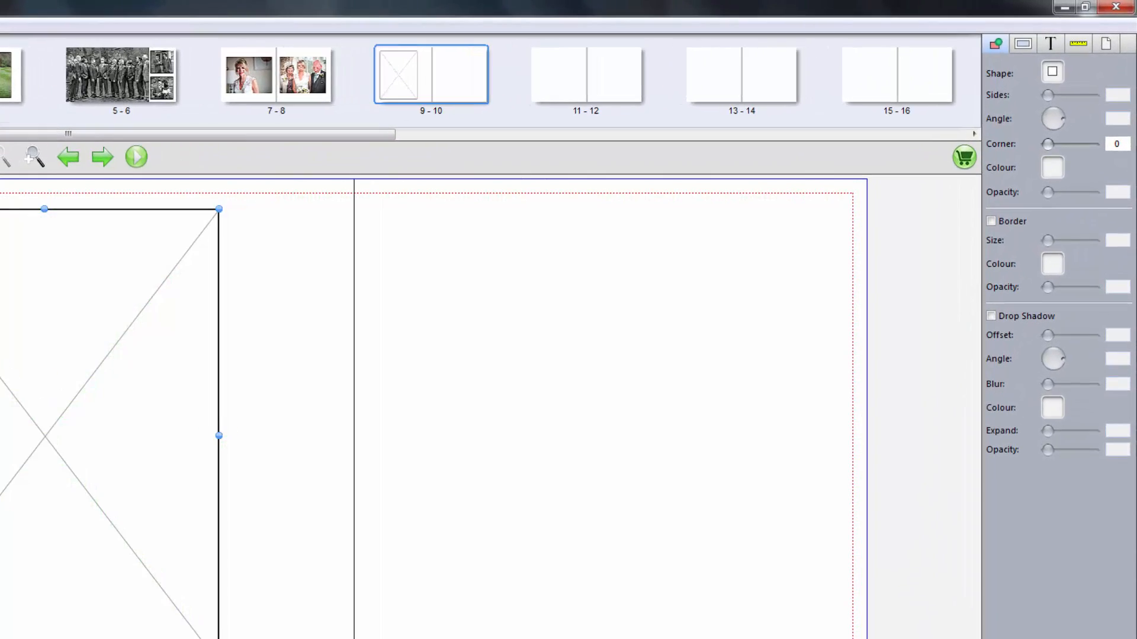
- Set the empty picture box's size to exactly 8 inches wide and 10 inches high
left_click(1078, 44)
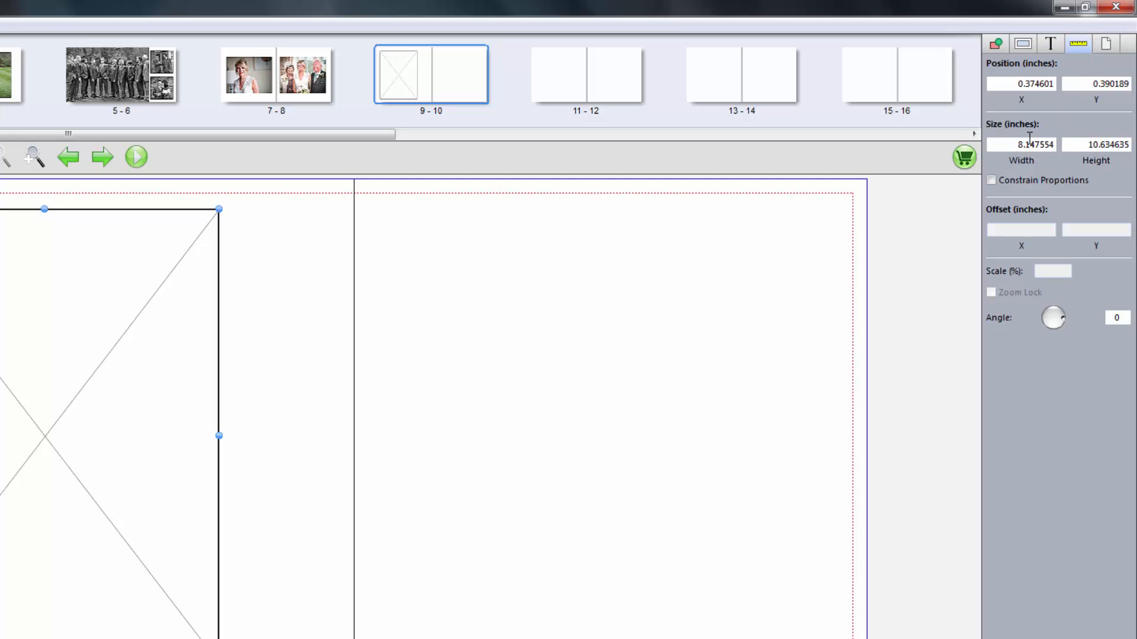
left_click(1014, 144)
type("8.14")
double_click(1050, 144)
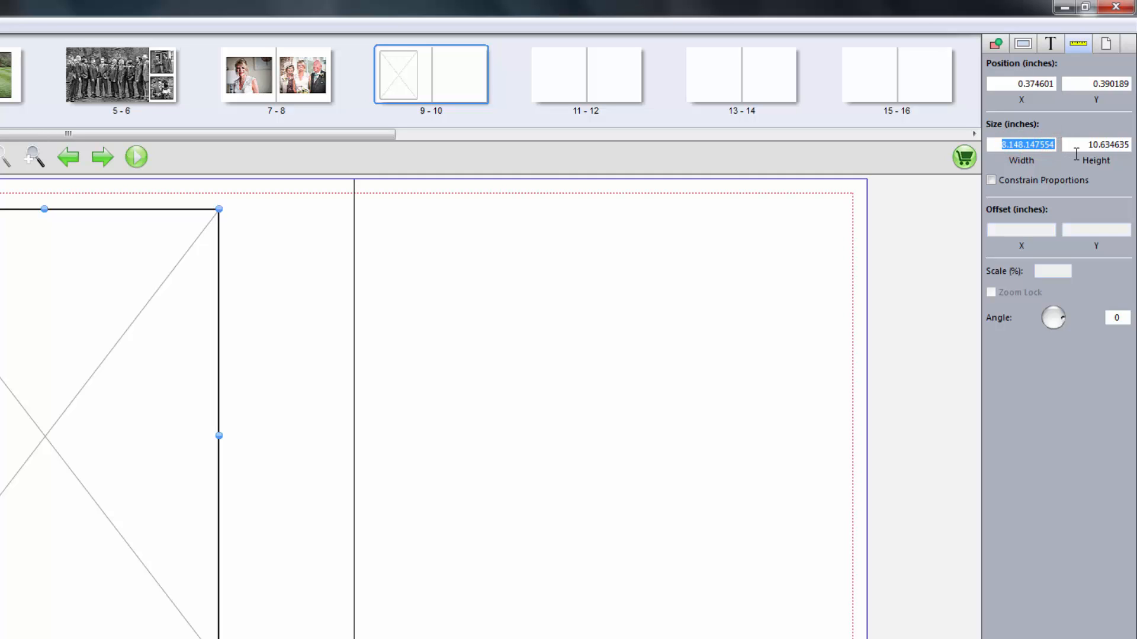
type("8")
key("Tab")
type("1")
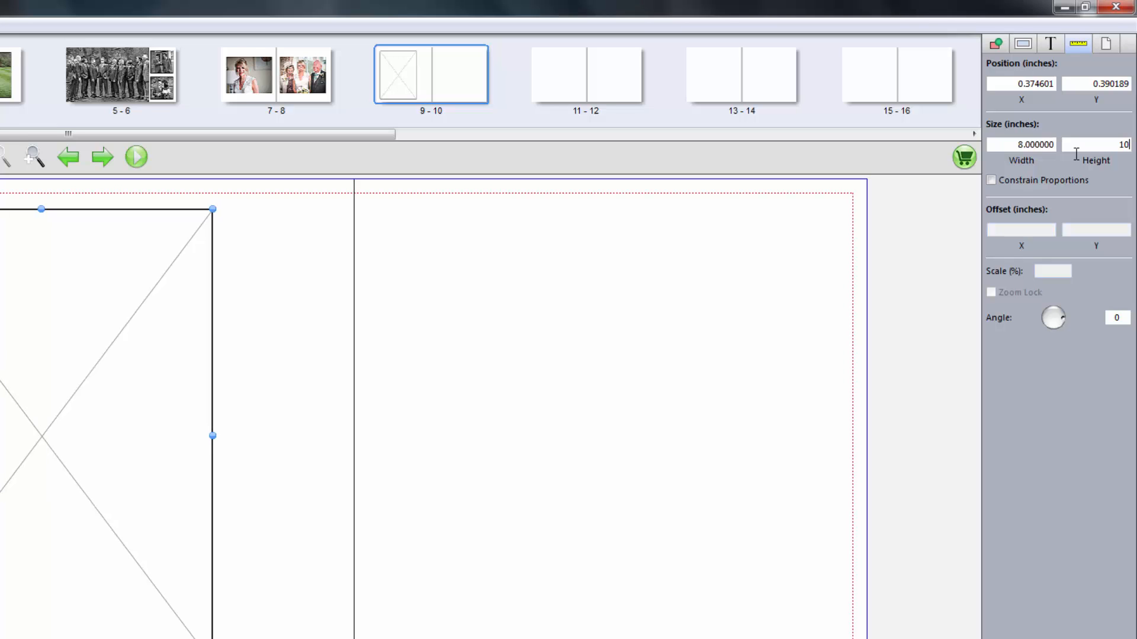
key("Return")
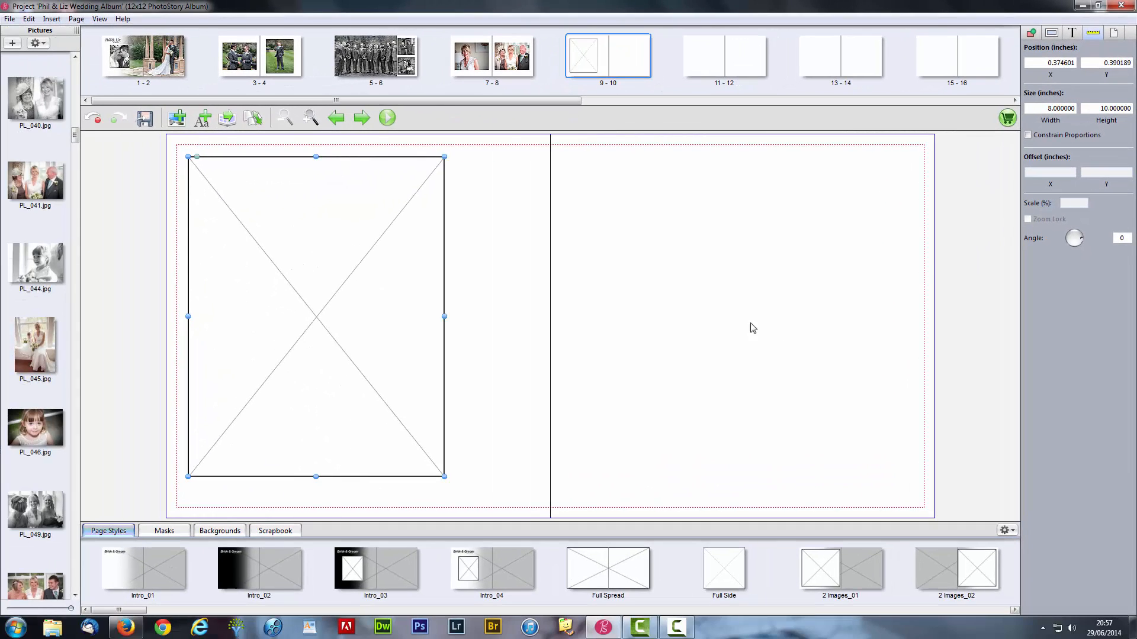
- Move the picture box to about X 0.78, Y 0.78 inches, then try an unconstrained corner resize and undo it
left_click_drag(337, 270, 349, 282)
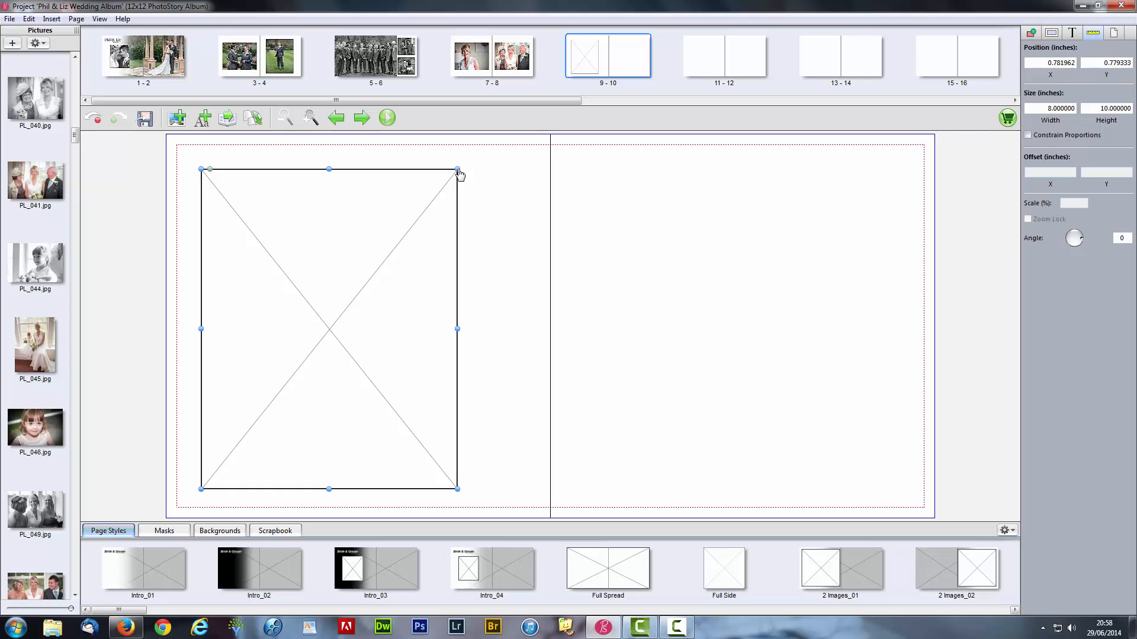
left_click_drag(457, 170, 477, 203)
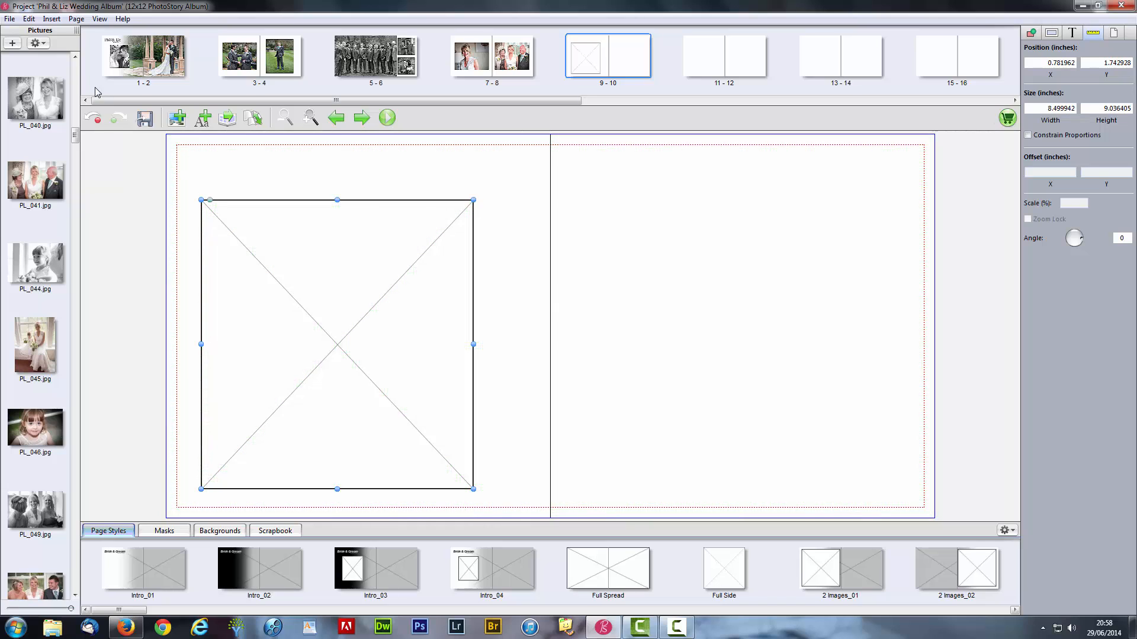
left_click(96, 119)
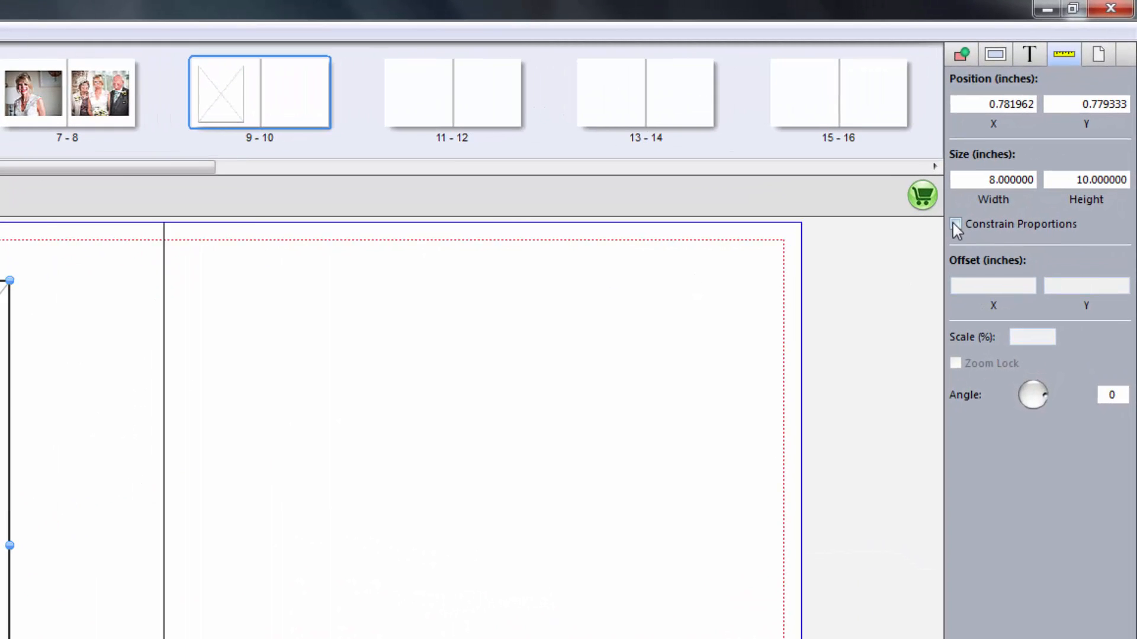
- Constrain the picture box's proportions and resize it from its corner to about 7.84 by 9.80 inches
left_click(955, 224)
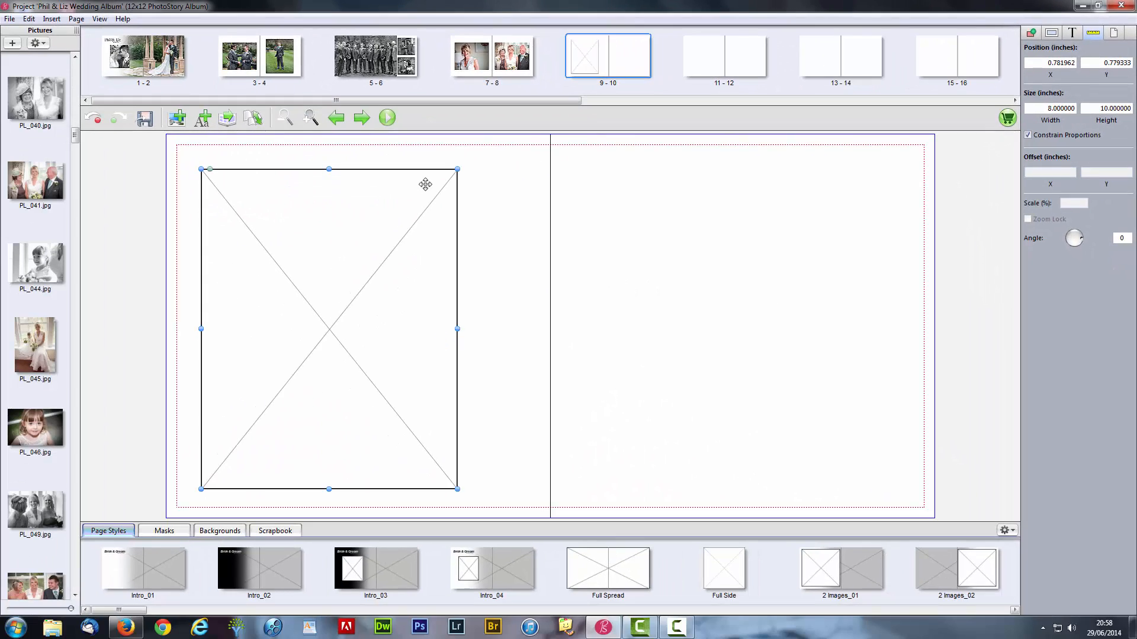
left_click_drag(353, 194, 217, 359)
left_click_drag(340, 312, 508, 176)
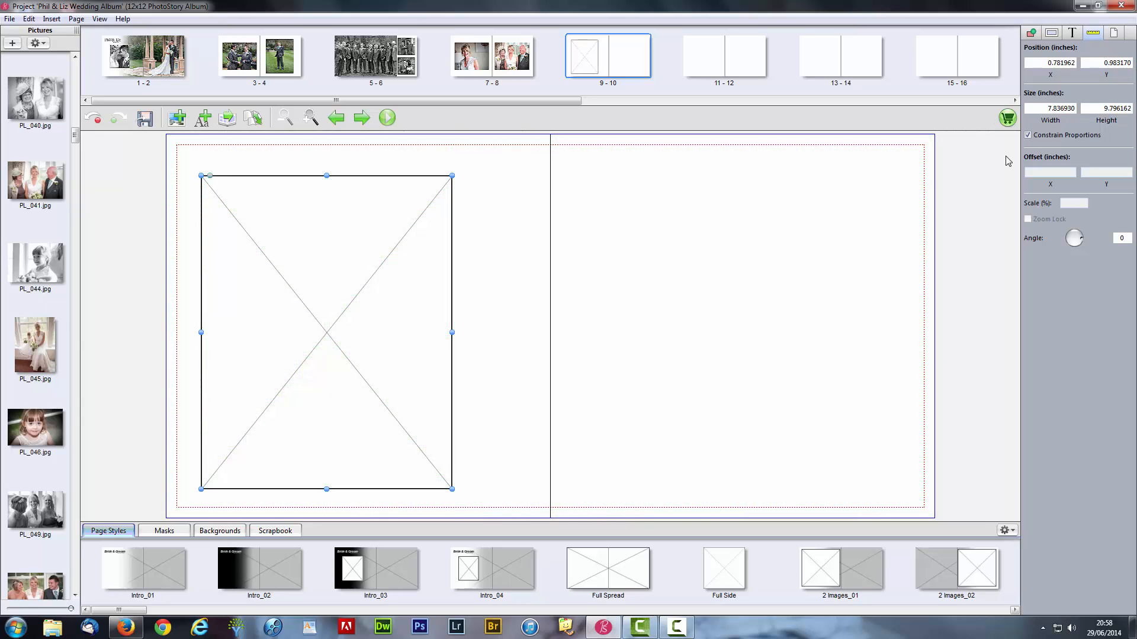
- Release the proportion constraint, reshape the box to about 6.97 by 6.79 inches, and move it to about X 2.86, Y 1.67 inches
left_click(1029, 136)
mouse_move(452, 176)
left_mouse_down()
mouse_move(393, 246)
mouse_move(482, 251)
mouse_move(424, 271)
left_mouse_up()
left_click(309, 390)
left_click_drag(321, 377, 386, 303)
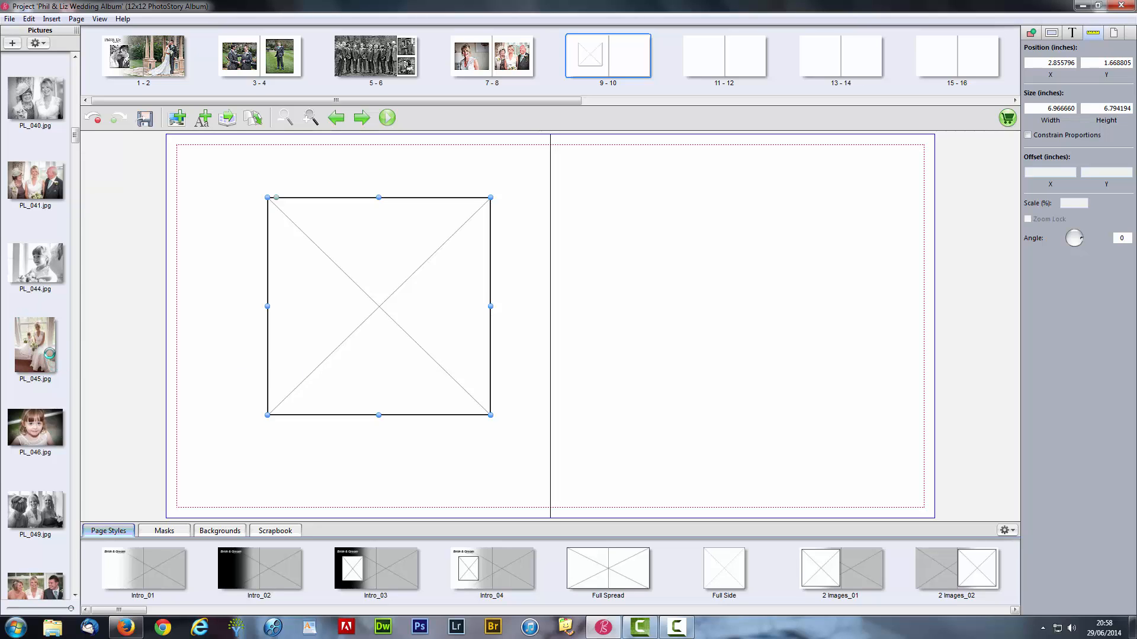
- Place PL_045.jpg in the picture box and apply Fit Box To Picture
left_click_drag(49, 354, 394, 308)
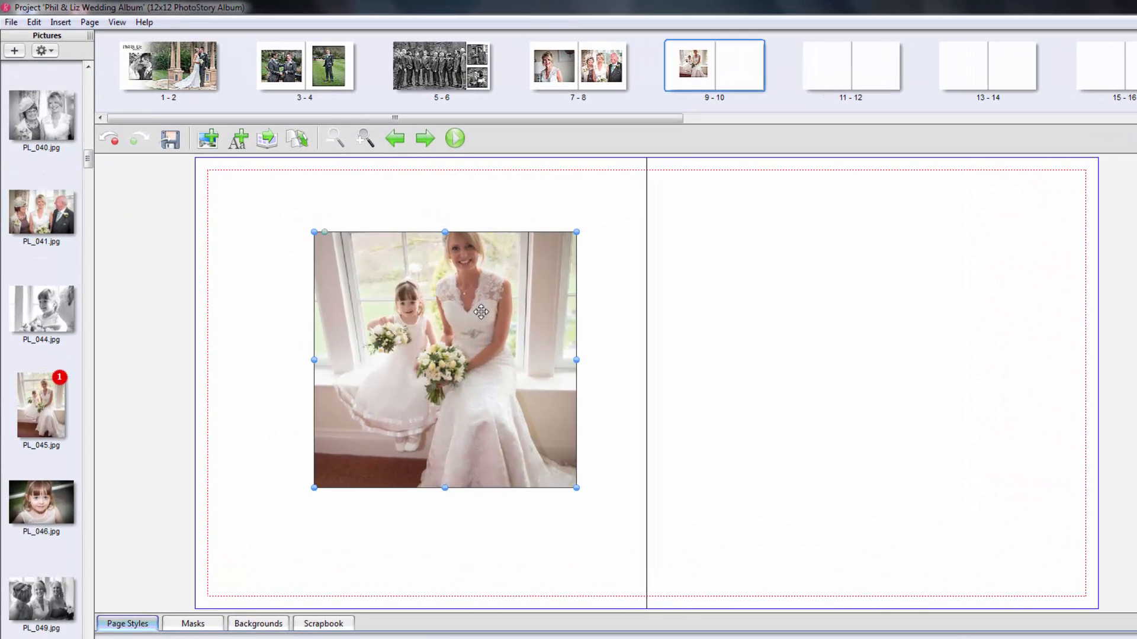
right_click(409, 264)
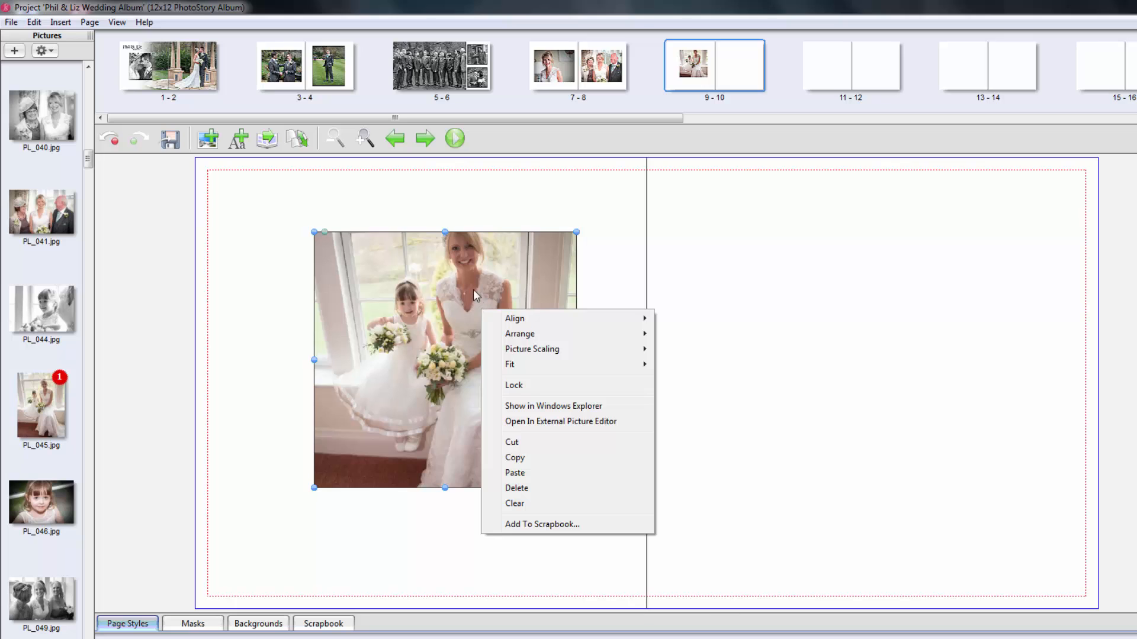
mouse_move(530, 370)
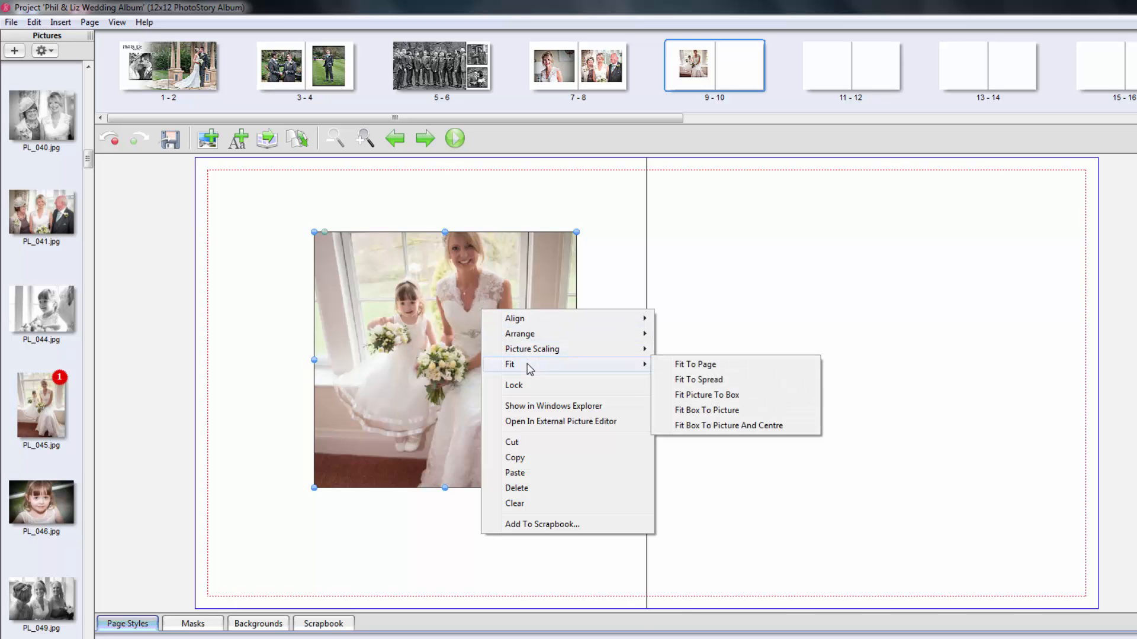
left_click(733, 410)
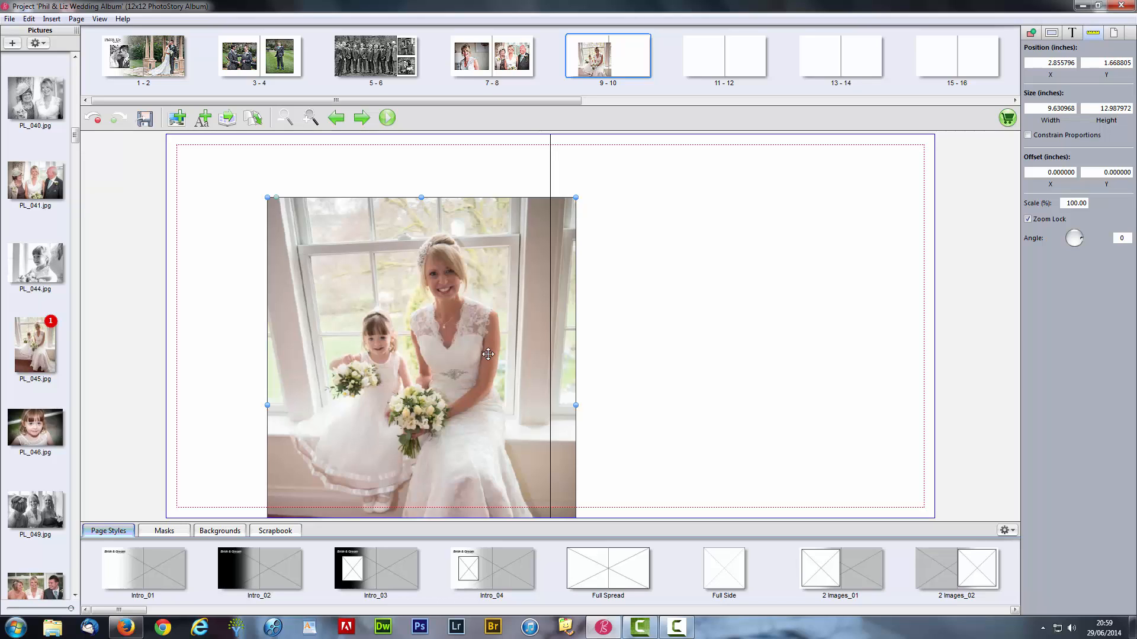
- Constrain the photo box's proportions, place it at the spread's upper-left corner, and scale it to about 9.04 by 12.19 inches to fill the page height
left_click(1028, 136)
left_click_drag(580, 202, 452, 364)
left_click_drag(373, 464, 321, 261)
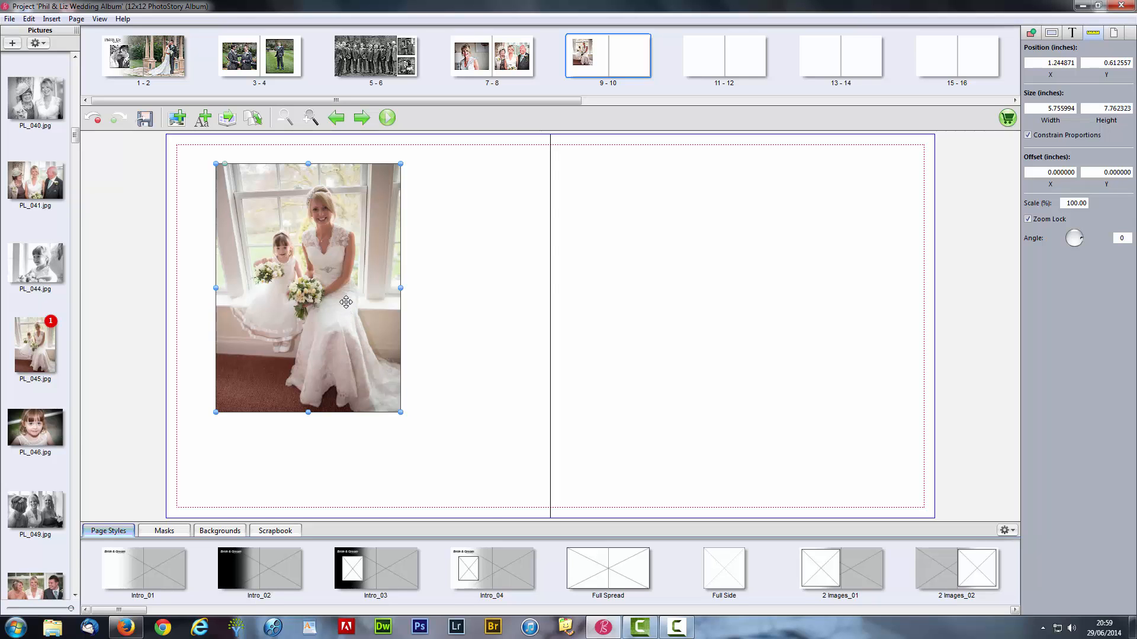
left_click_drag(346, 302, 290, 268)
left_click_drag(351, 385, 457, 523)
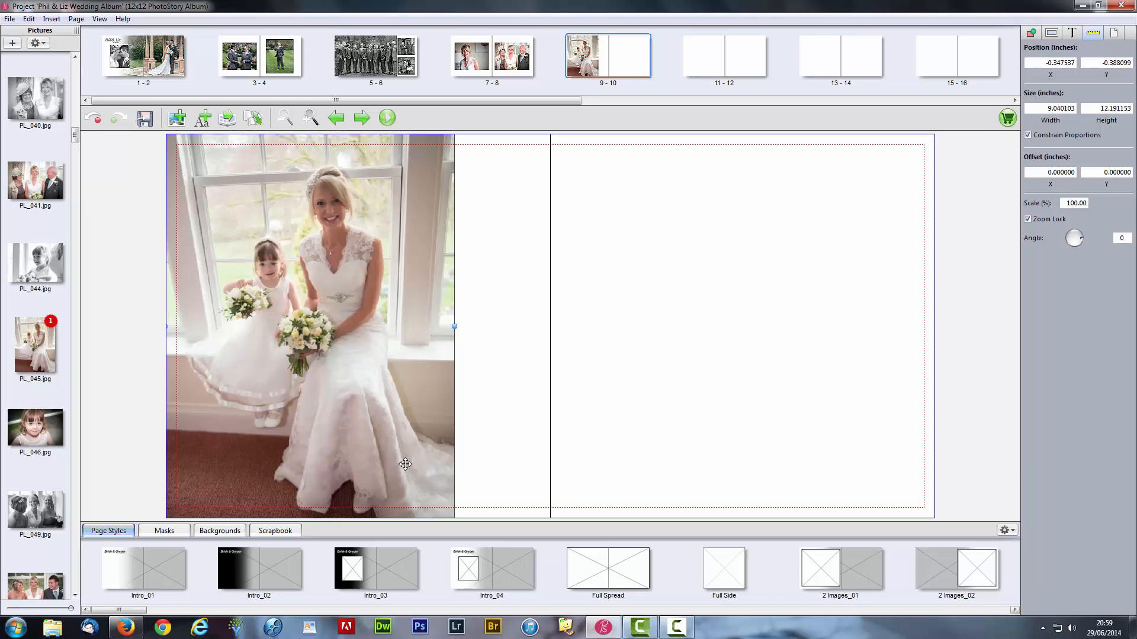
- Crop the PL_045.jpg photo more tightly around the bride and flower girl, cutting away the outer window frame and most of the carpet
double_click(329, 258)
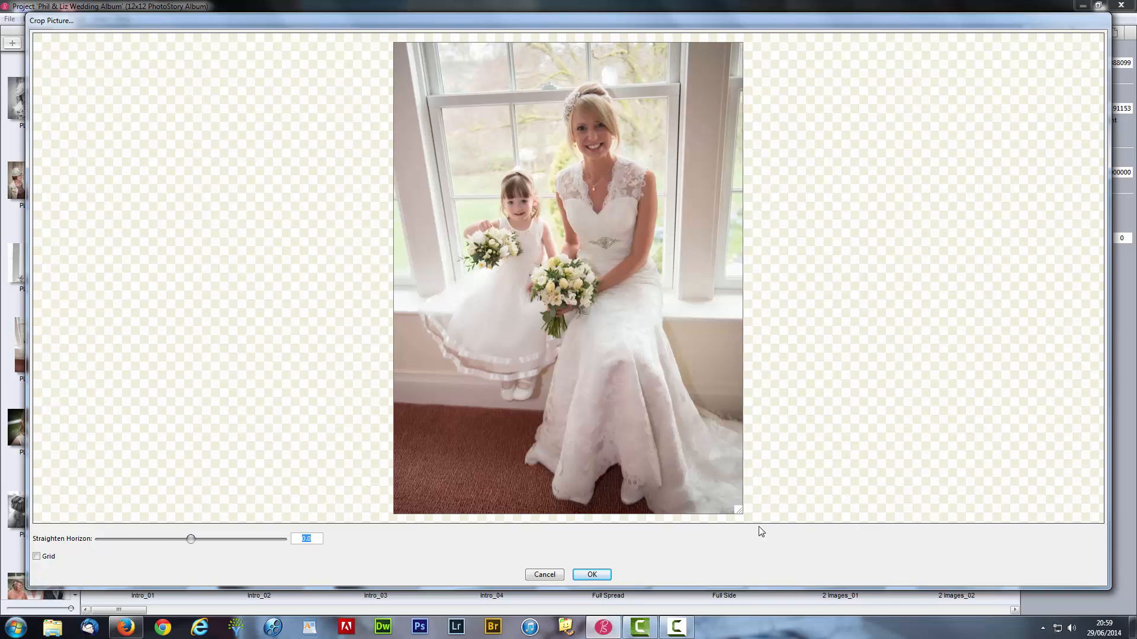
left_click_drag(740, 511, 643, 364)
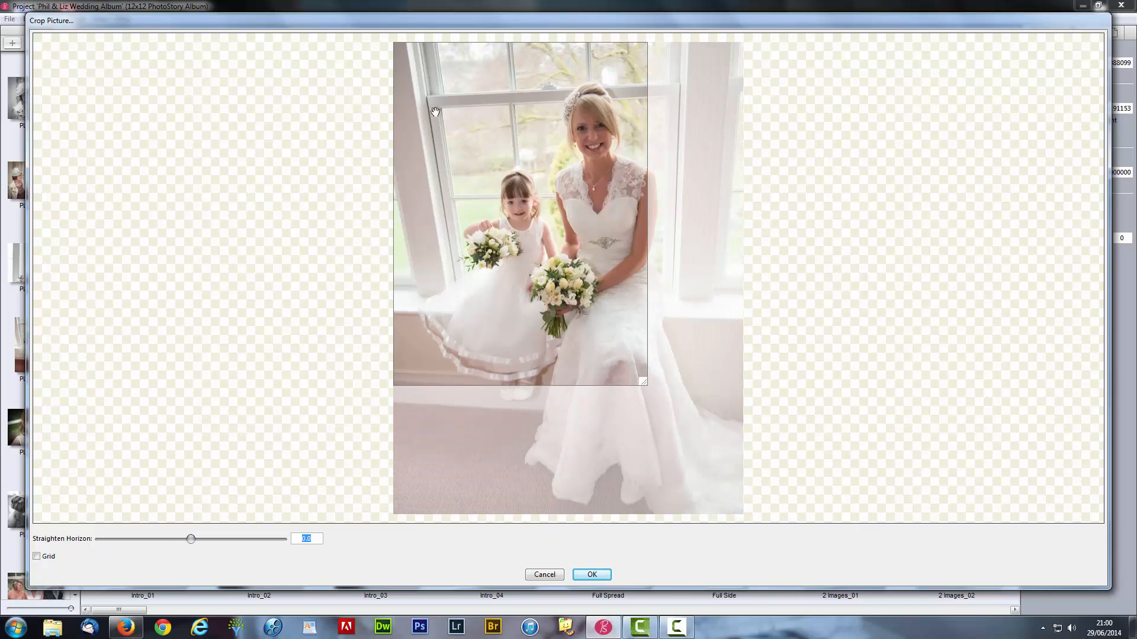
left_click_drag(438, 112, 479, 137)
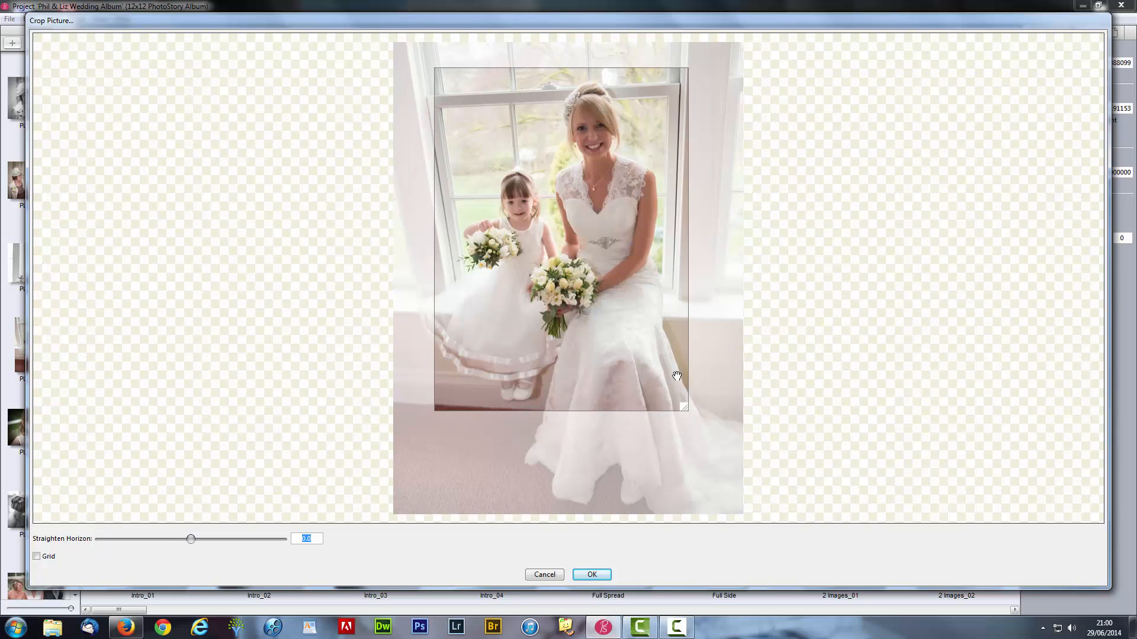
left_click_drag(682, 407, 687, 422)
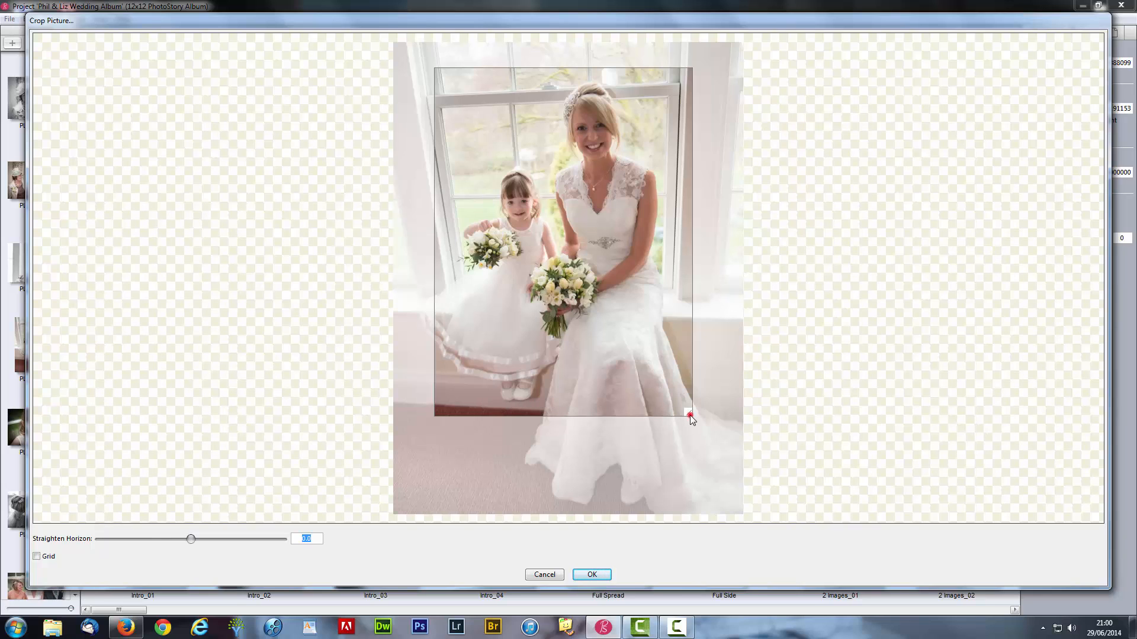
left_click_drag(690, 415, 694, 421)
left_click_drag(634, 361, 626, 361)
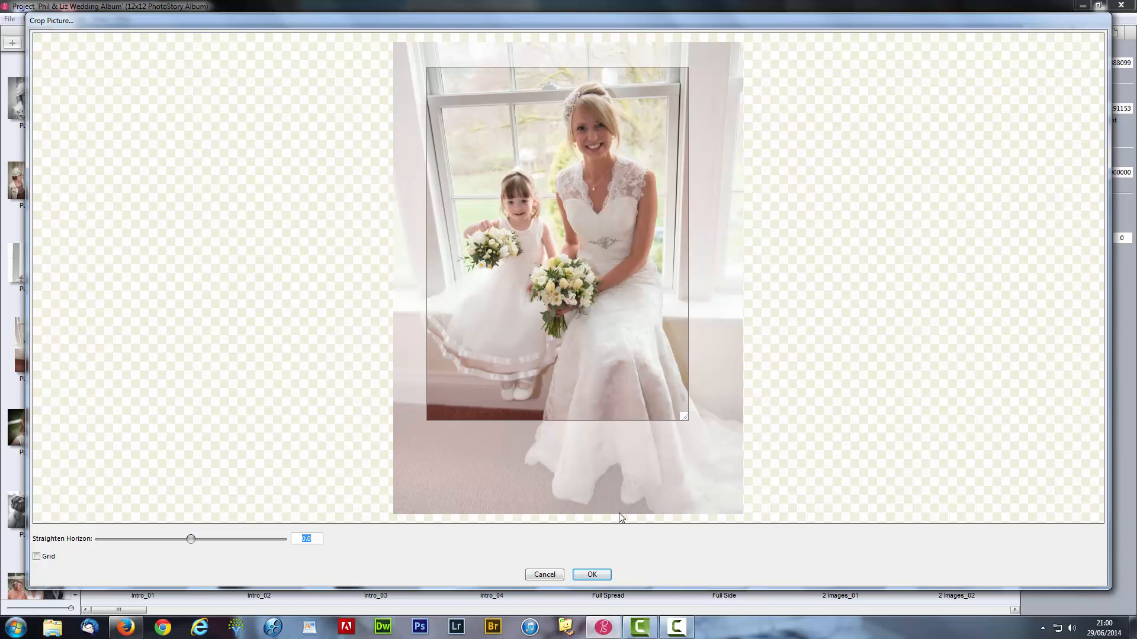
left_click(592, 574)
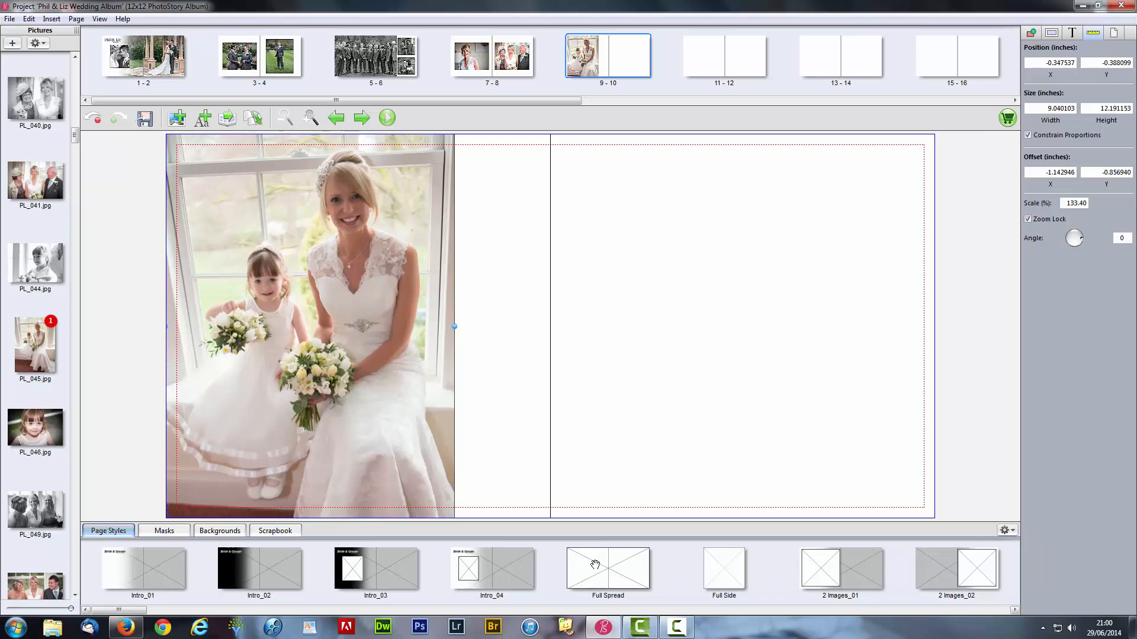